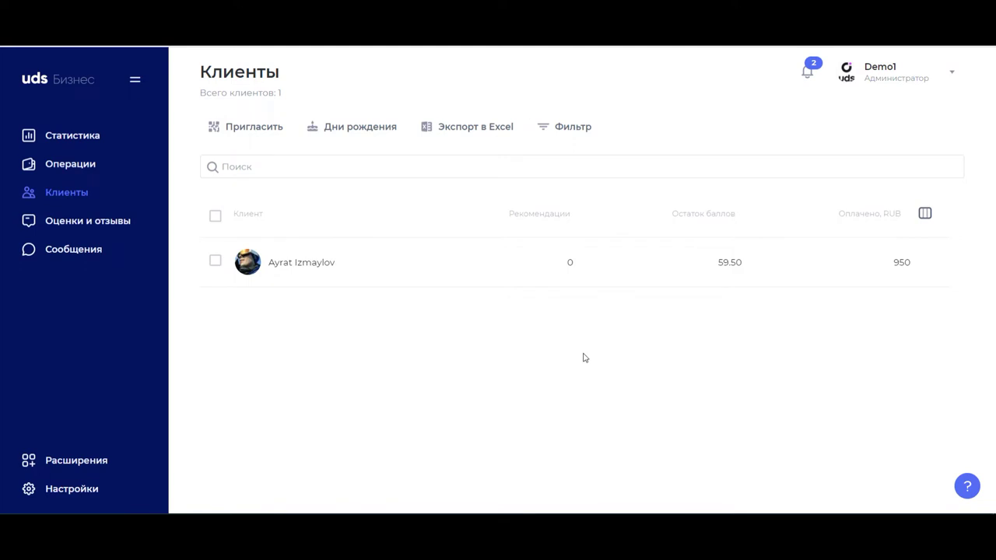
# - In the loyalty programme settings, rename the base client status as "Базовый" and set its bonus to 7%
pyautogui.click(92, 490)
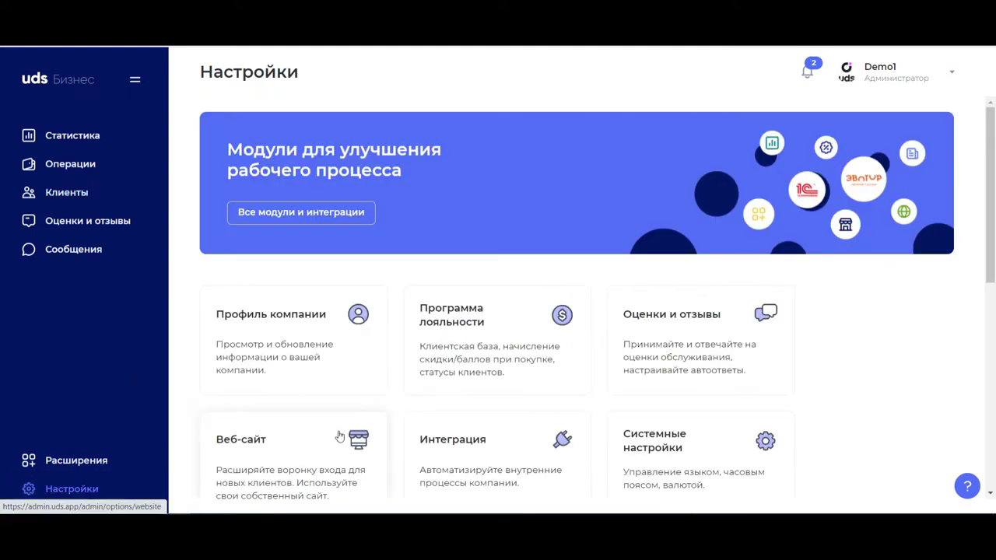
pyautogui.click(450, 361)
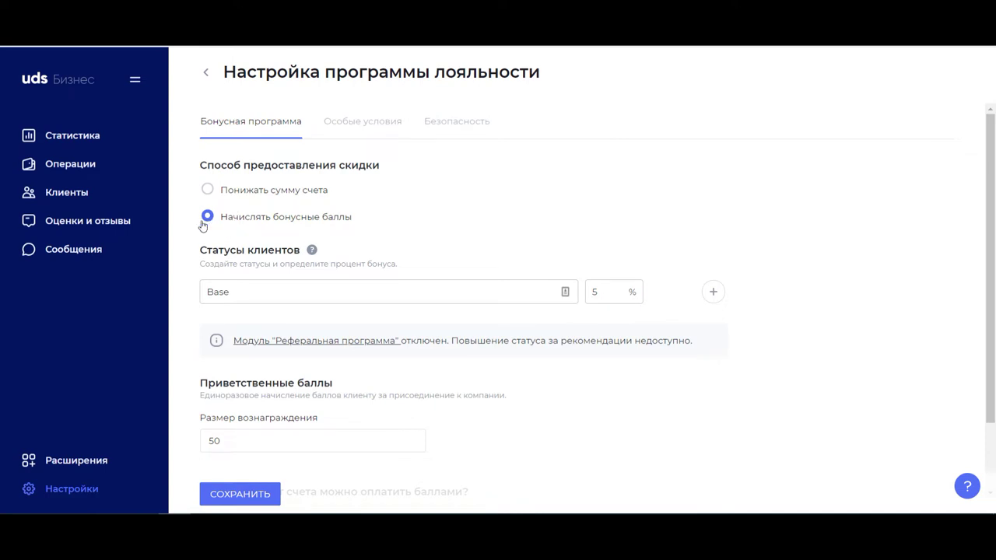
pyautogui.click(548, 291)
pyautogui.click(562, 269)
pyautogui.moveTo(254, 291); pyautogui.dragTo(189, 292)
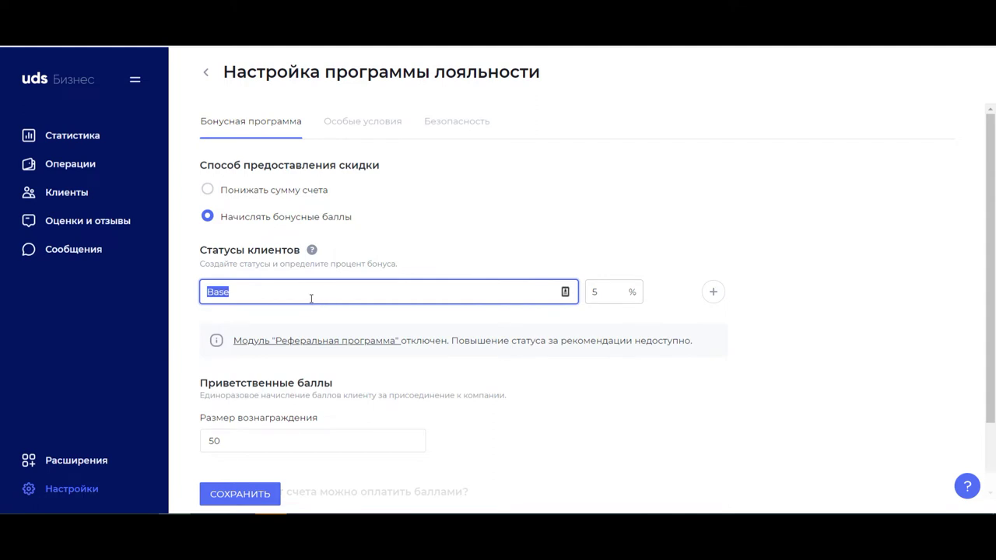
pyautogui.write('Базовый')
pyautogui.click(604, 293)
pyautogui.press('BackSpace')
pyautogui.write('7')
pyautogui.click(735, 295)
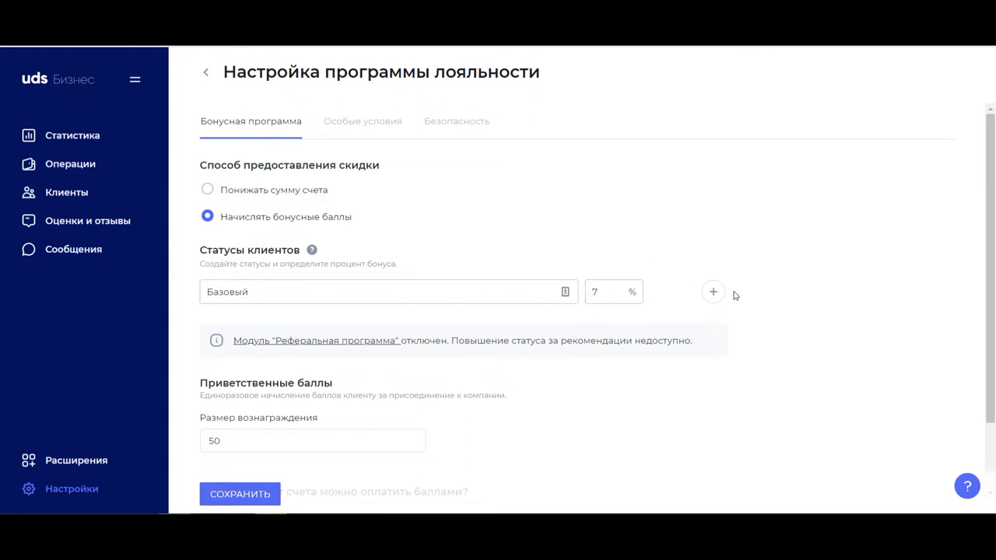
# - Add a client status "Продвинутый" with a 10% bonus, granted when the purchase sum exceeds 10 000 ₽
pyautogui.click(713, 293)
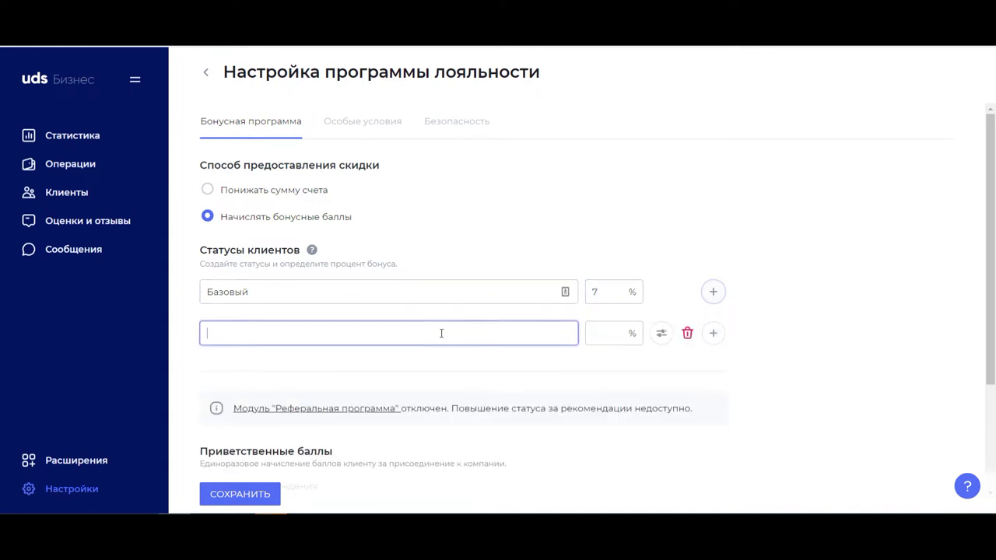
pyautogui.write('Продвину')
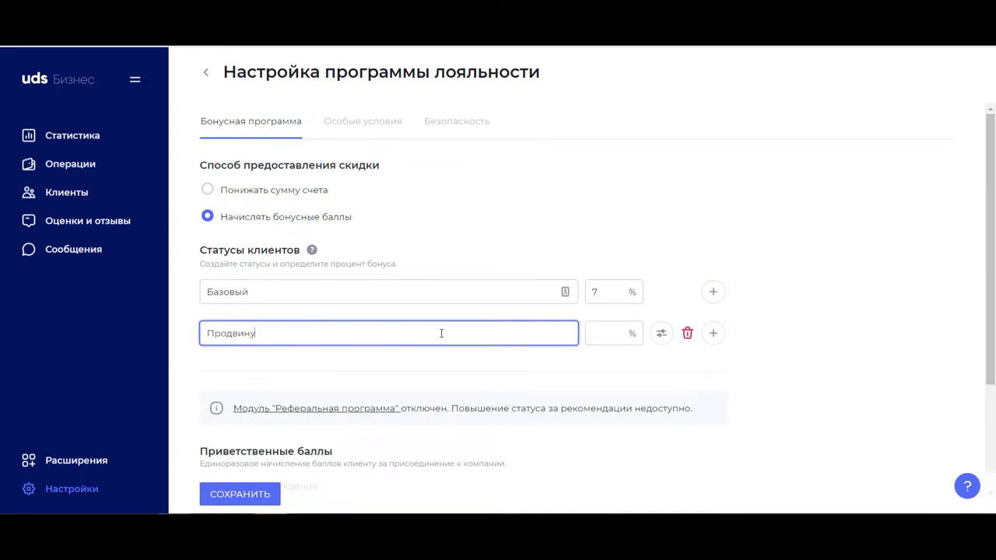
pyautogui.write('тый')
pyautogui.click(613, 333)
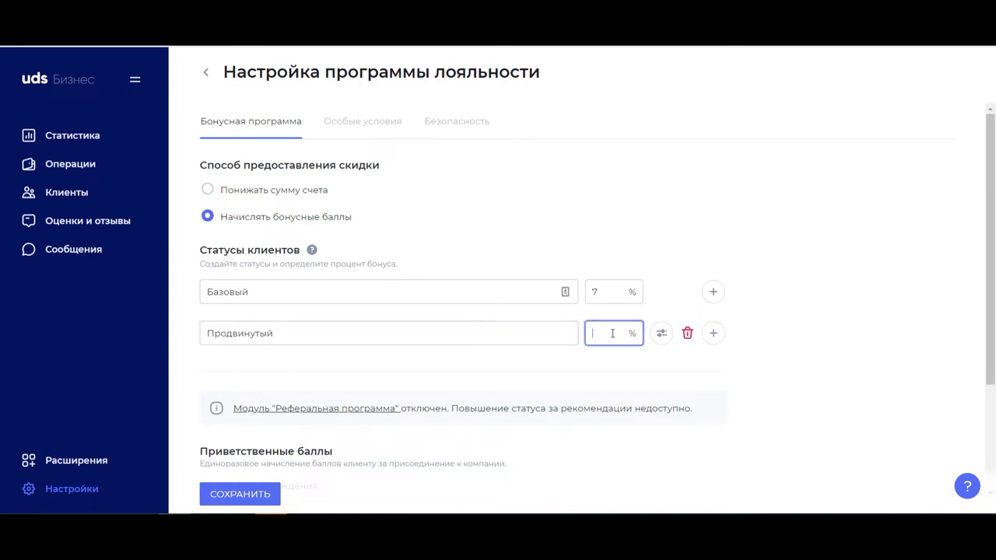
pyautogui.write('10')
pyautogui.click(661, 333)
pyautogui.click(471, 371)
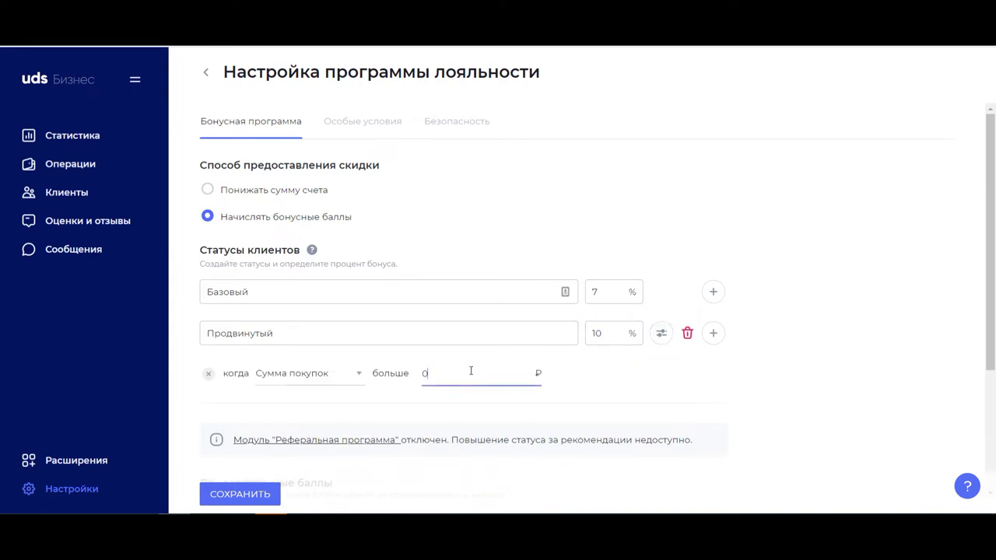
pyautogui.write('10 000')
# - Add a client status "ВИП" with a 12% bonus, granted when the purchase sum exceeds 50 000 ₽
pyautogui.click(714, 335)
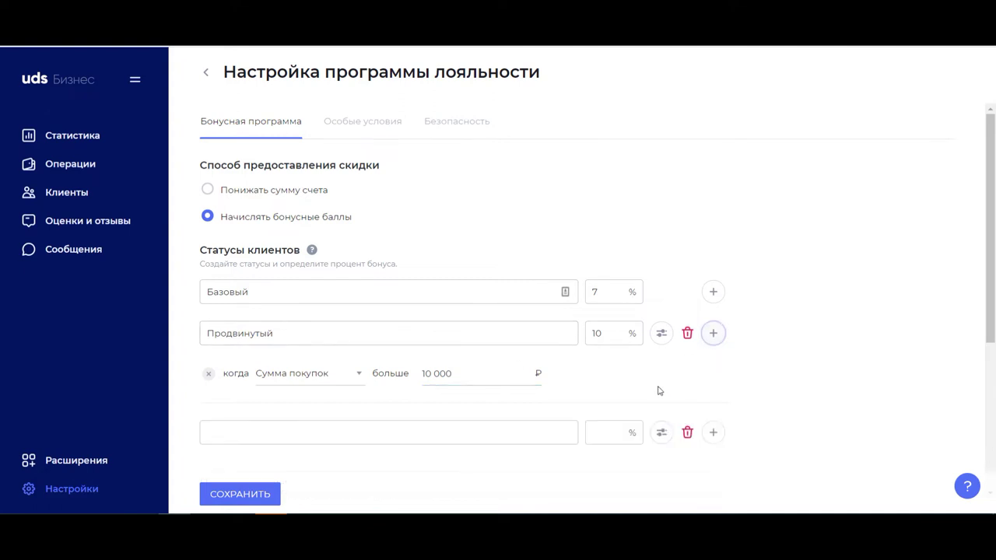
pyautogui.click(454, 425)
pyautogui.write('ВИП')
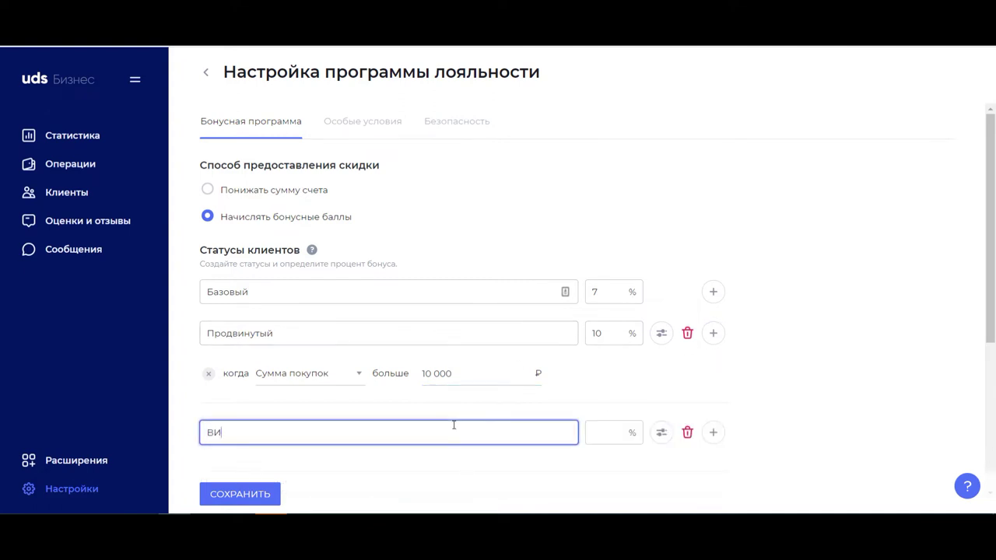
pyautogui.click(604, 430)
pyautogui.write('12')
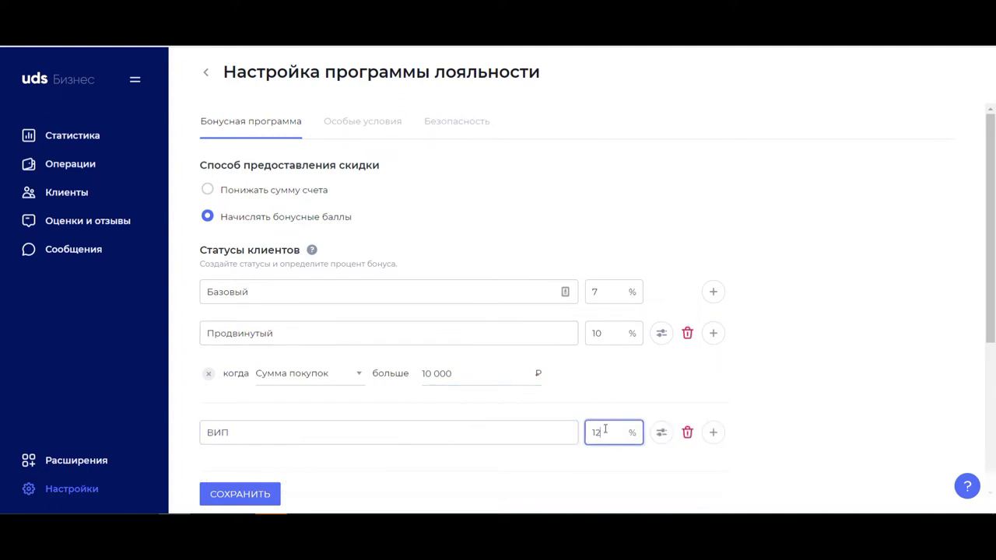
pyautogui.click(661, 433)
pyautogui.click(480, 467)
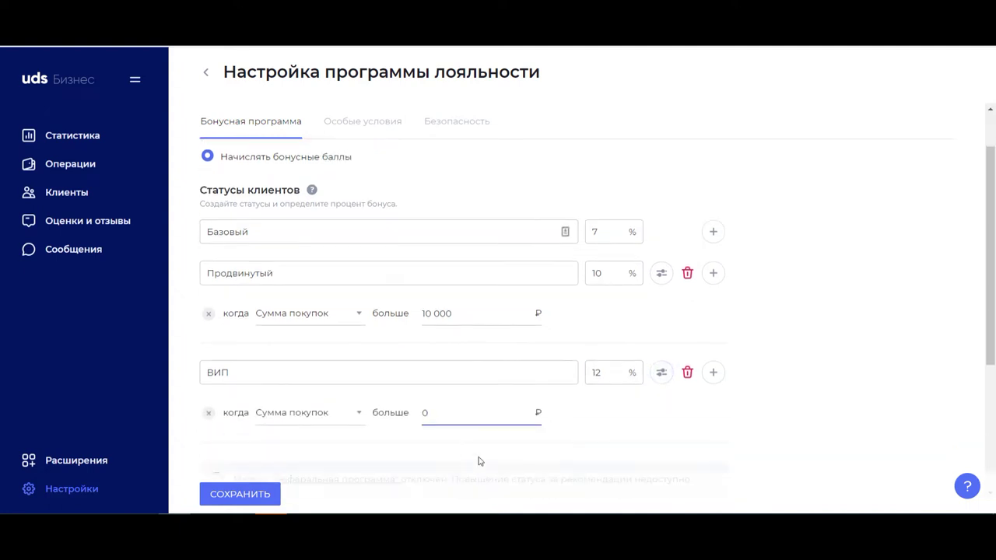
pyautogui.write('50 000')
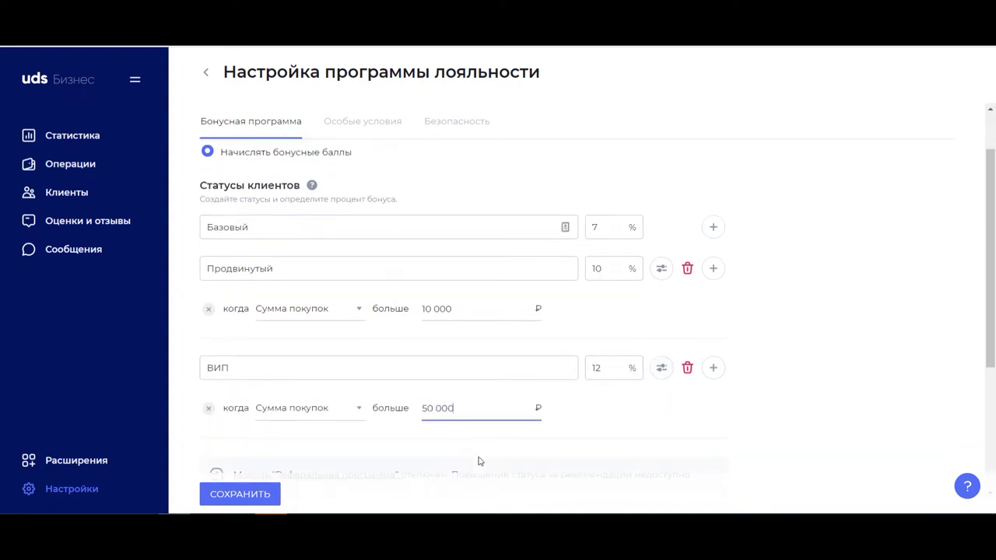
# - Review the client statuses with their purchase conditions and the welcome points reward
pyautogui.scroll(1, 389, 284)
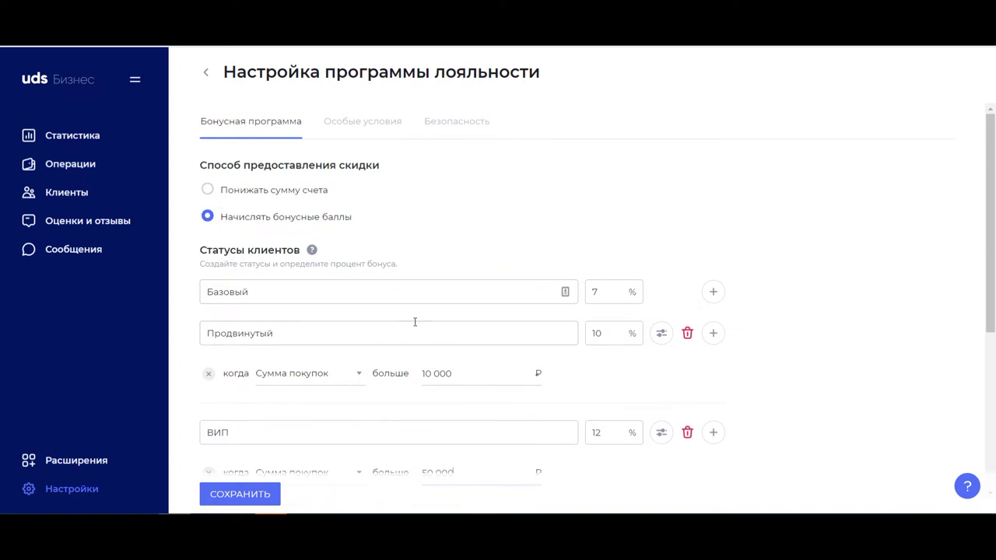
pyautogui.scroll(-1, 467, 379)
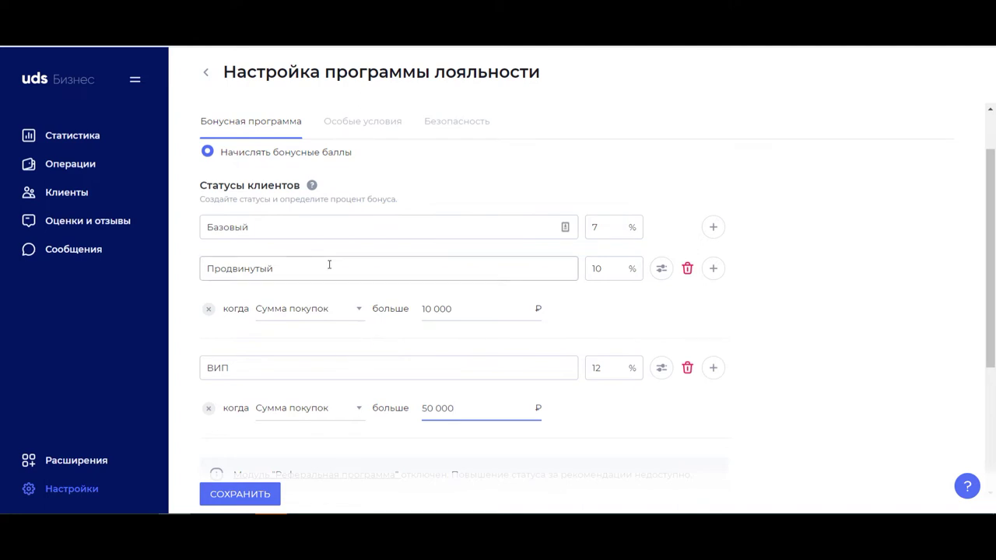
pyautogui.moveTo(315, 266); pyautogui.dragTo(173, 256)
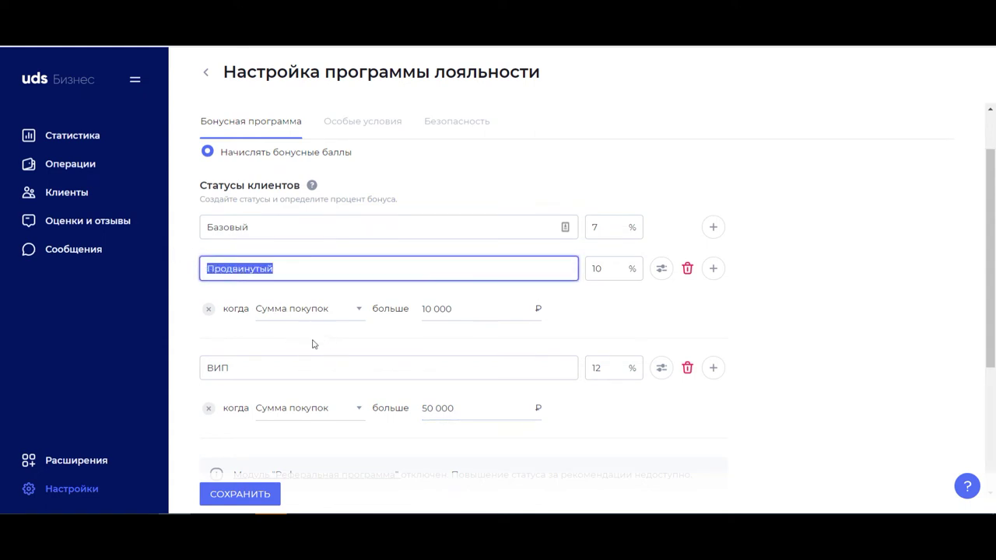
pyautogui.click(363, 280)
pyautogui.scroll(-5, 363, 279)
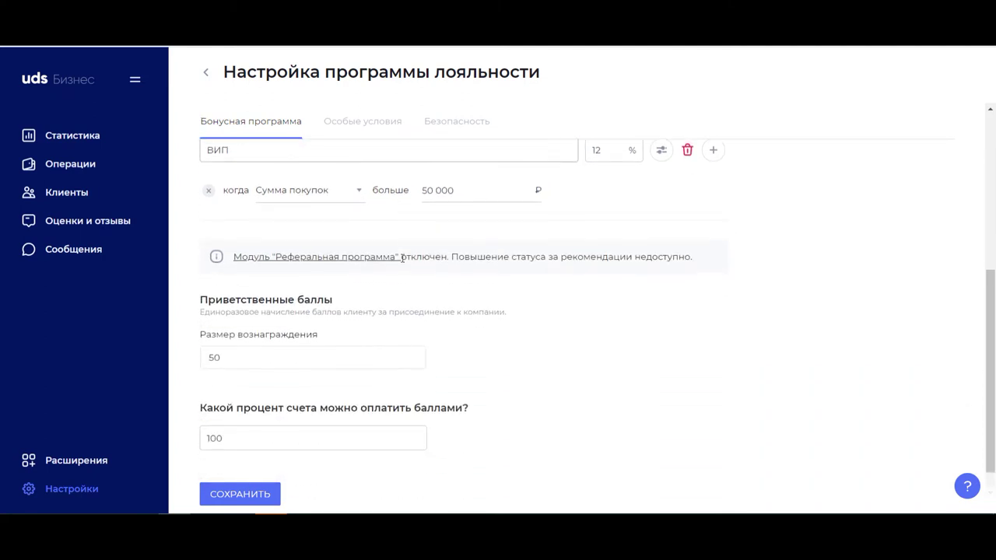
pyautogui.click(257, 356)
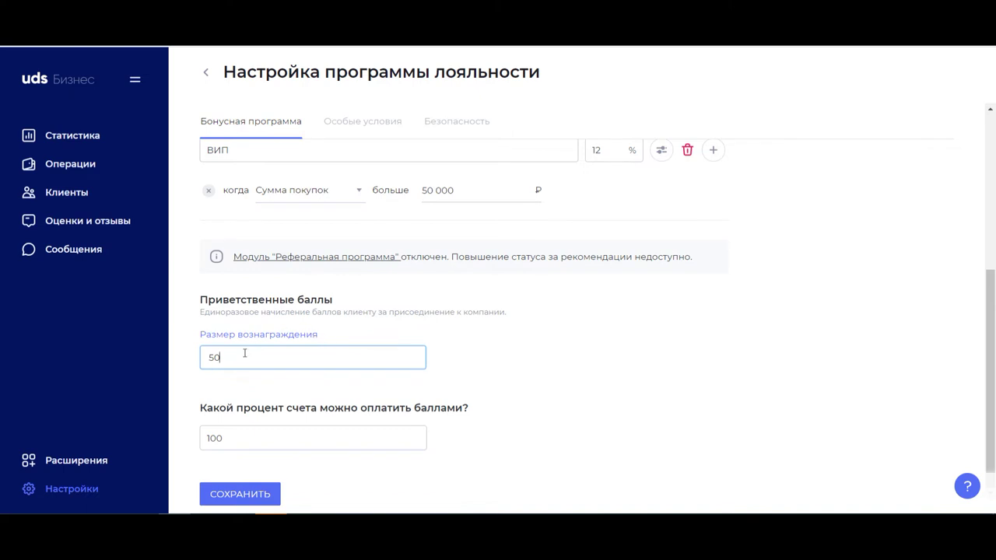
pyautogui.moveTo(240, 355); pyautogui.dragTo(176, 355)
pyautogui.click(229, 358)
pyautogui.moveTo(230, 361); pyautogui.dragTo(198, 362)
pyautogui.click(232, 358)
pyautogui.doubleClick(221, 355)
pyautogui.click(221, 354)
# - Set the share of a bill payable with points to 5% and save the bonus programme
pyautogui.click(254, 430)
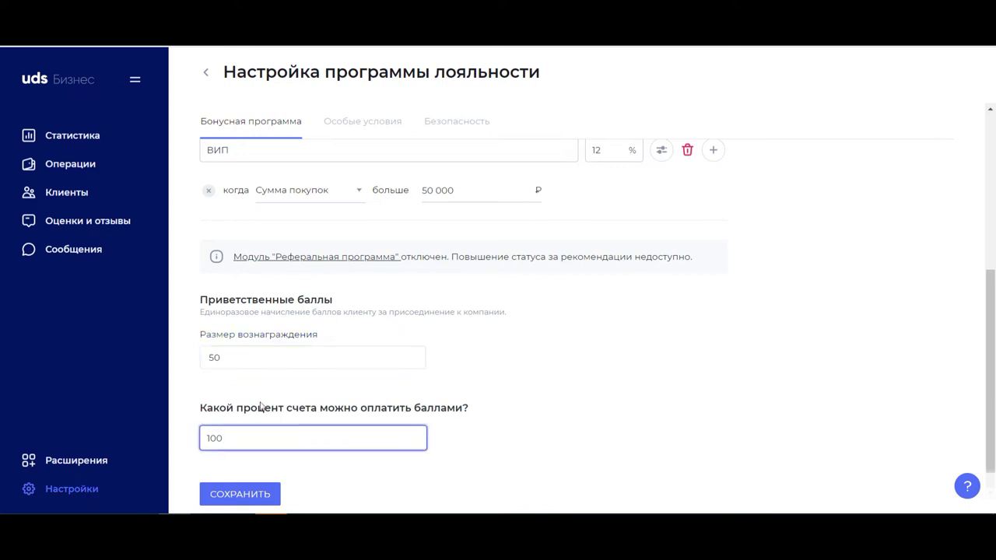
pyautogui.moveTo(244, 438); pyautogui.dragTo(200, 438)
pyautogui.write('5')
pyautogui.scroll(2, 262, 407)
pyautogui.scroll(-2, 282, 407)
pyautogui.scroll(3, 246, 495)
pyautogui.click(246, 495)
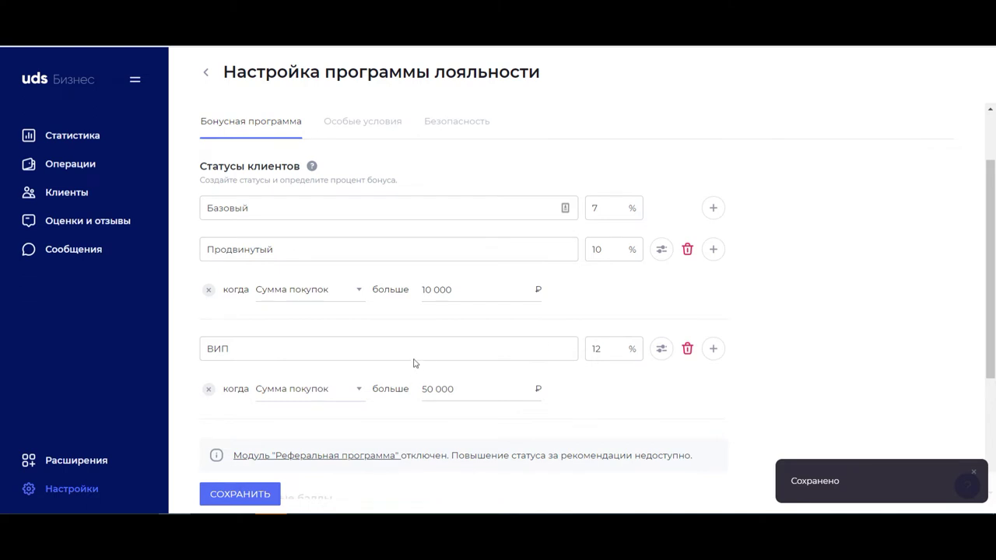
# - In the special conditions, enable automatic birthday points with a reward of 200
pyautogui.scroll(1, 413, 366)
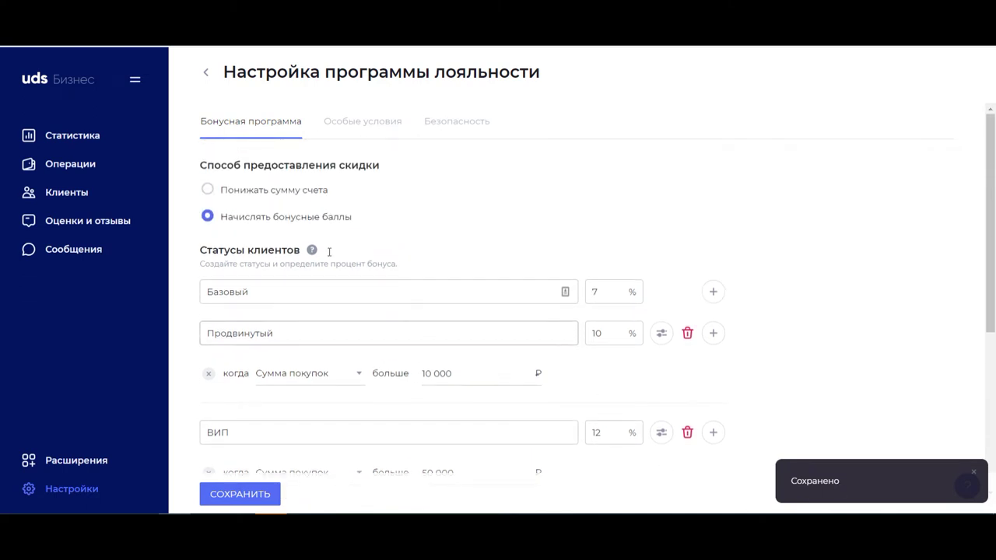
pyautogui.click(333, 126)
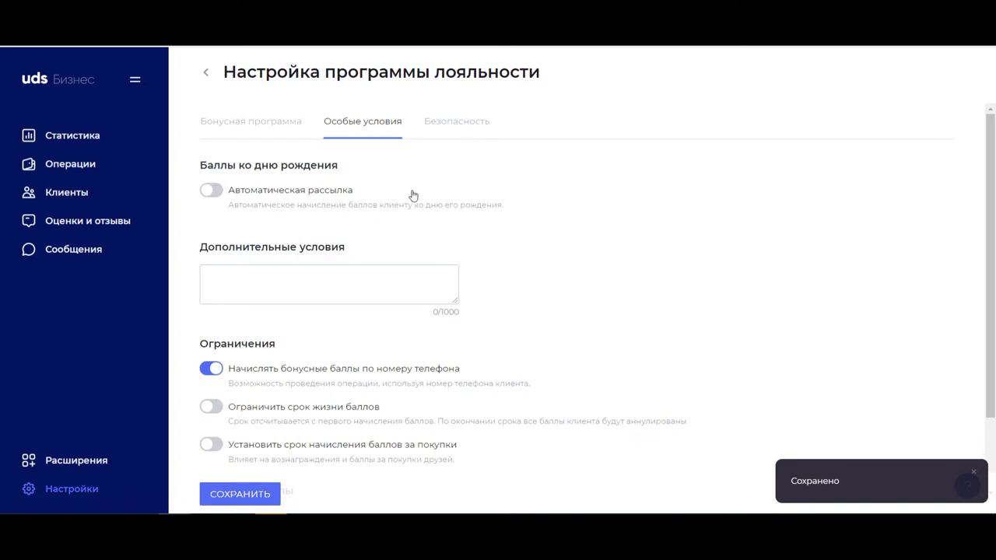
pyautogui.click(217, 192)
pyautogui.click(262, 249)
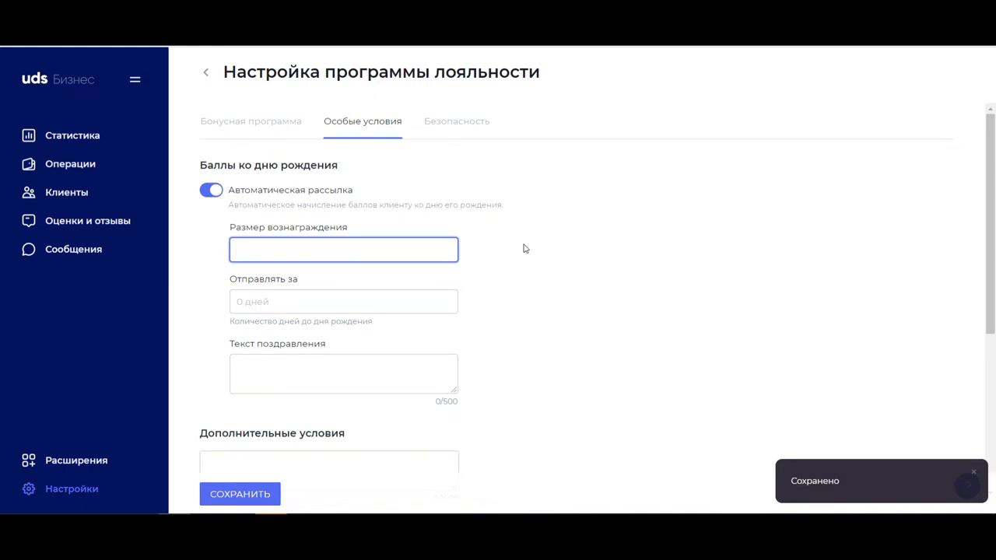
pyautogui.write('200')
# - Enter the birthday greeting "С Днем Рождения!" and have it sent 3 days before the birthday
pyautogui.click(298, 295)
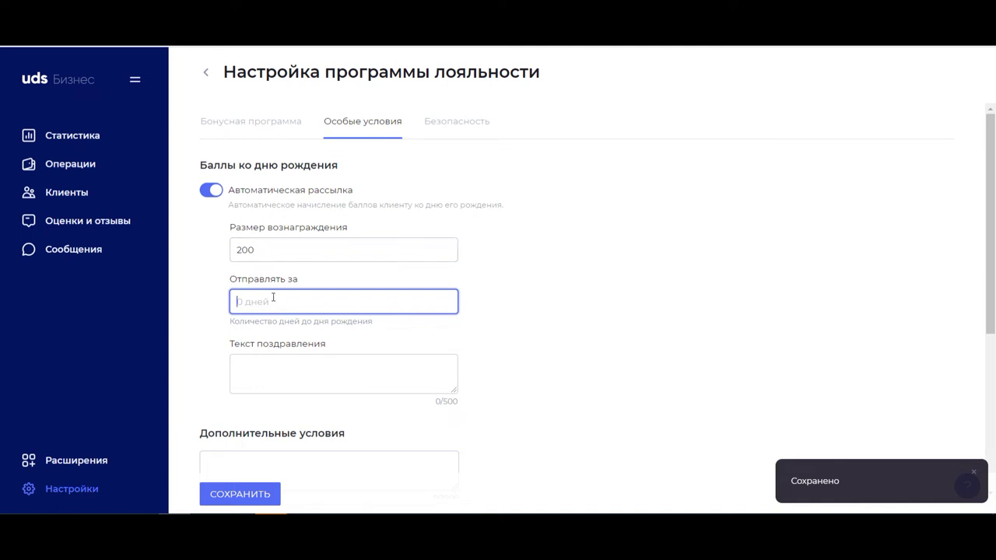
pyautogui.click(257, 367)
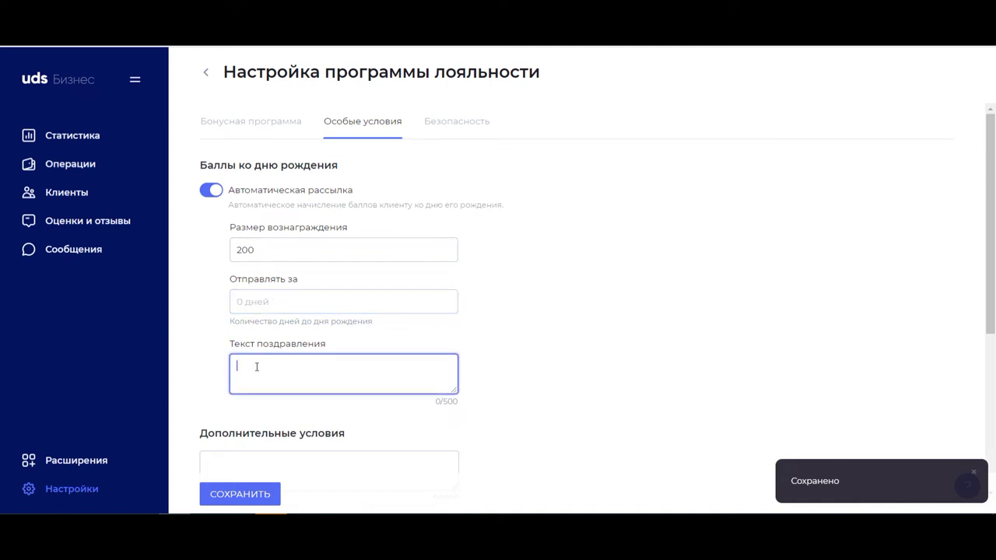
pyautogui.write('С Днем Рождения!')
pyautogui.click(282, 310)
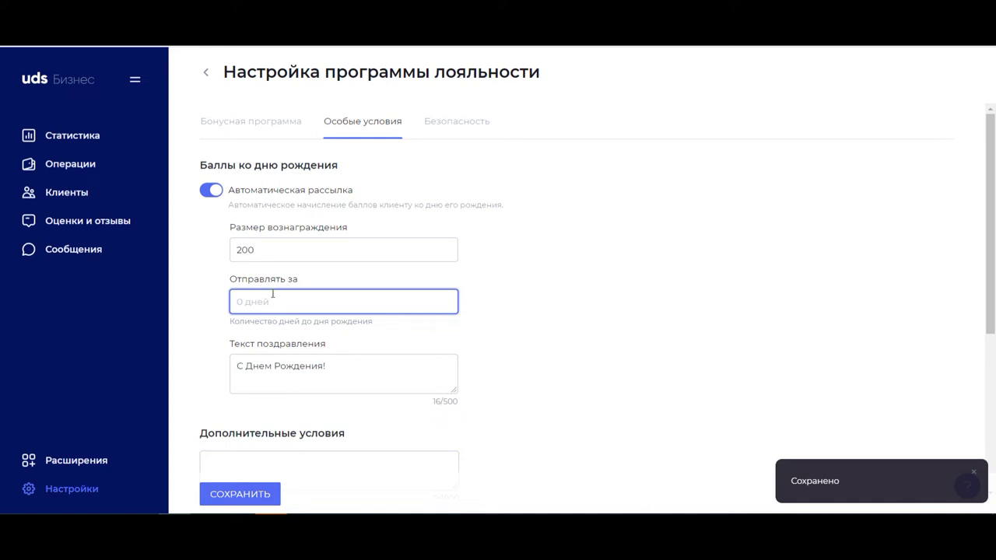
pyautogui.write('3')
pyautogui.click(494, 301)
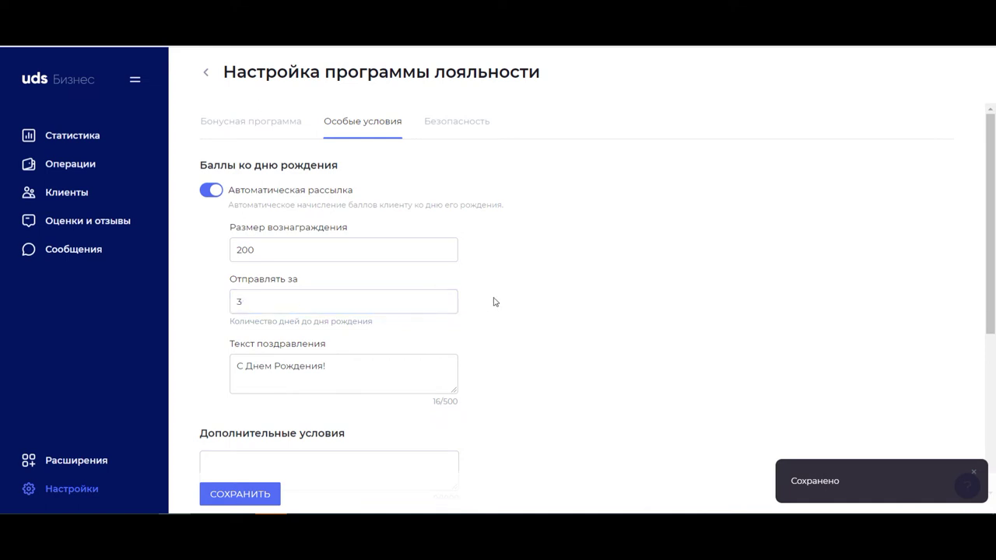
pyautogui.scroll(-2, 454, 274)
pyautogui.scroll(2, 280, 295)
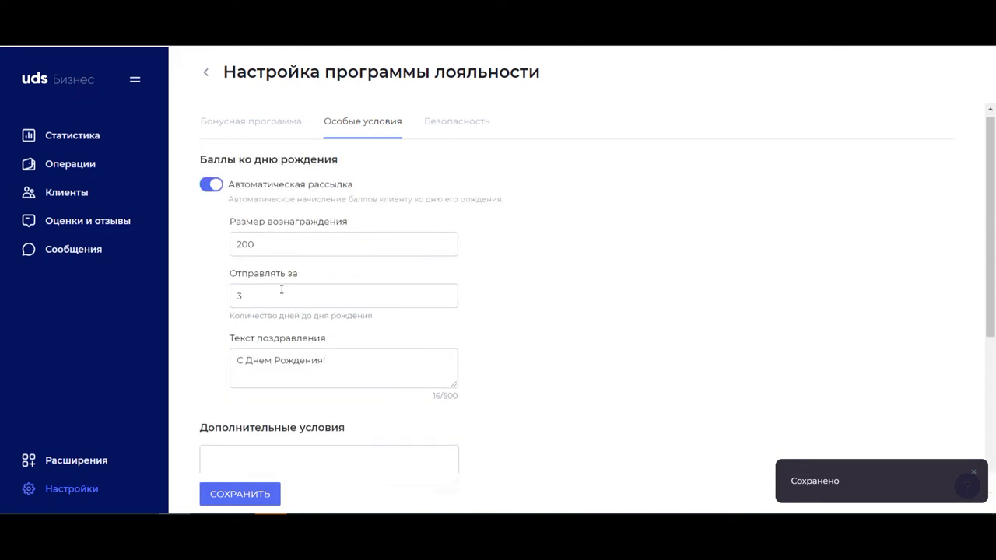
pyautogui.scroll(-3, 343, 324)
pyautogui.click(253, 225)
pyautogui.scroll(2, 256, 278)
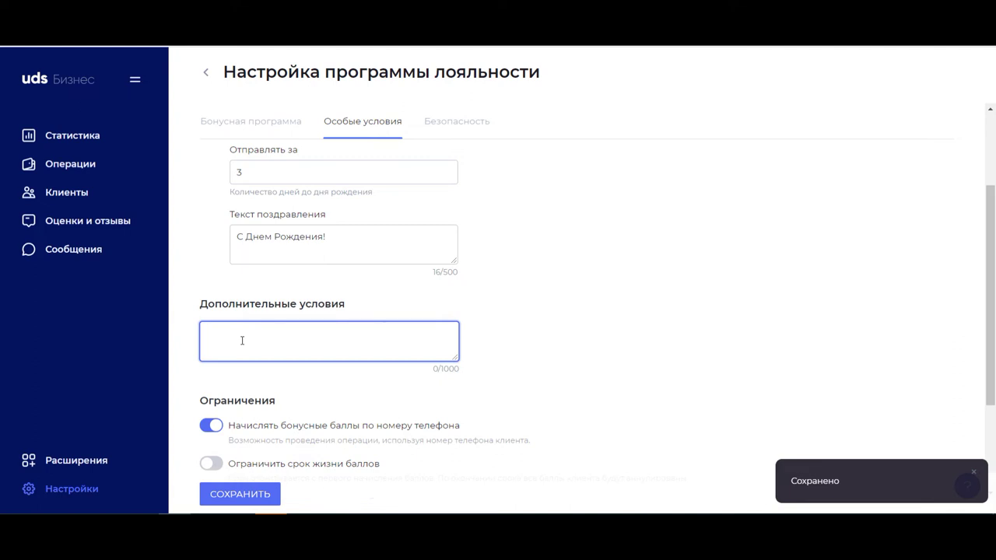
# - Enable the limit on the points' lifetime and confirm the 12-month term for all clients
pyautogui.scroll(-2, 400, 309)
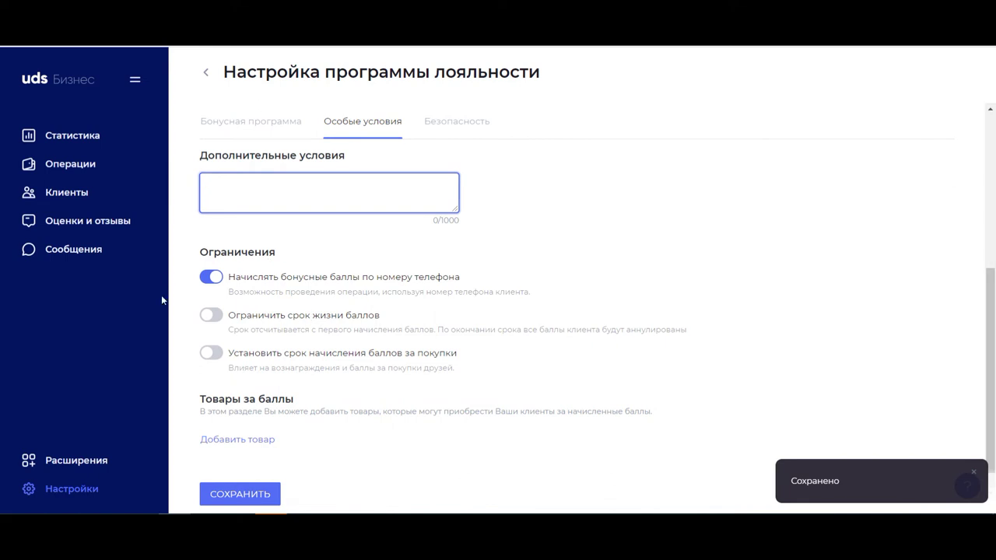
pyautogui.click(244, 318)
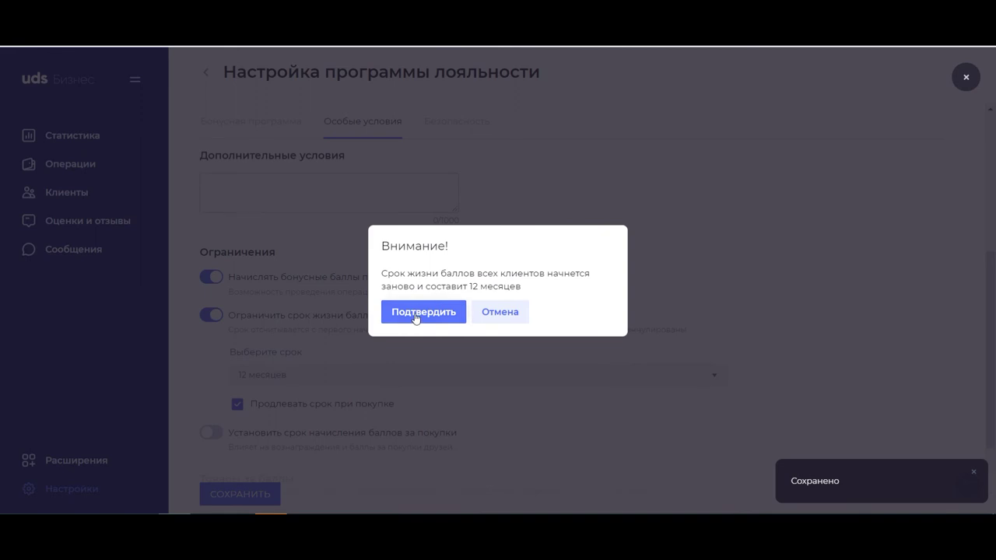
pyautogui.click(416, 316)
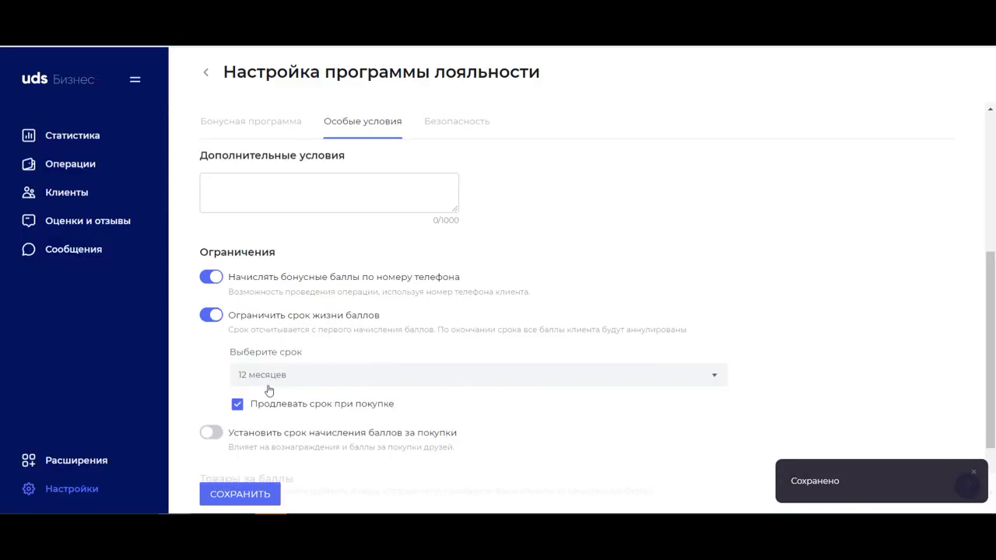
# - Try out a 7-day crediting delay for purchase points and switch the delay off again
pyautogui.scroll(-2, 288, 339)
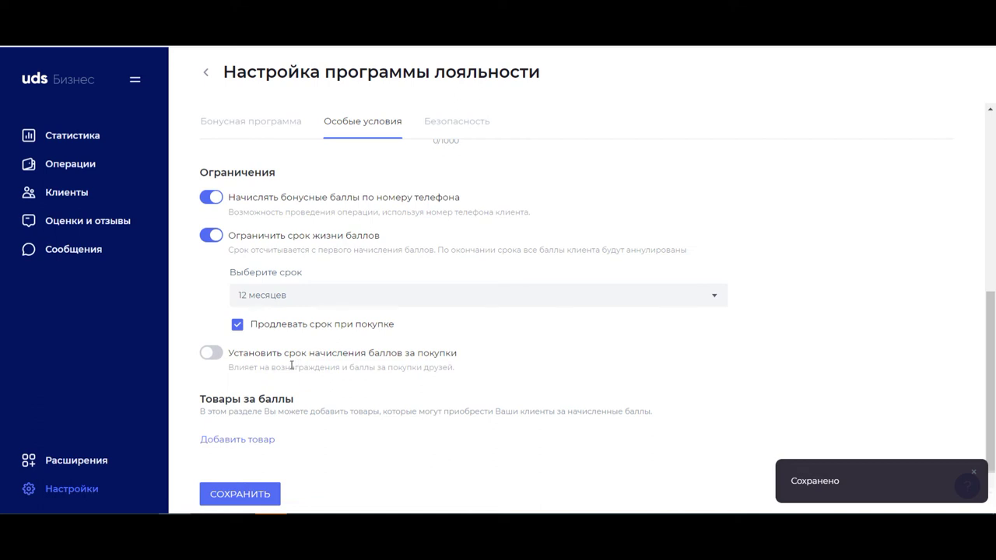
pyautogui.click(213, 354)
pyautogui.click(304, 413)
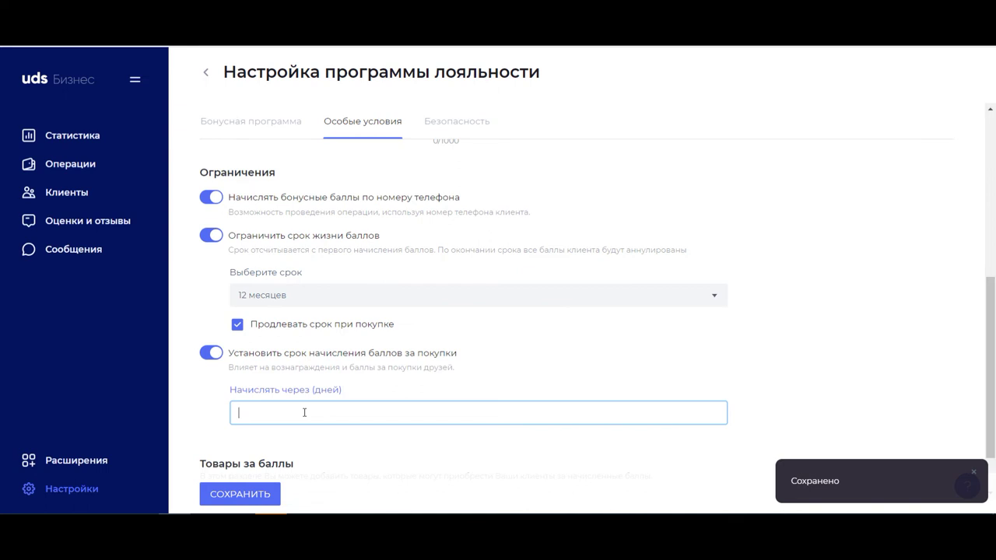
pyautogui.write('7')
pyautogui.click(211, 352)
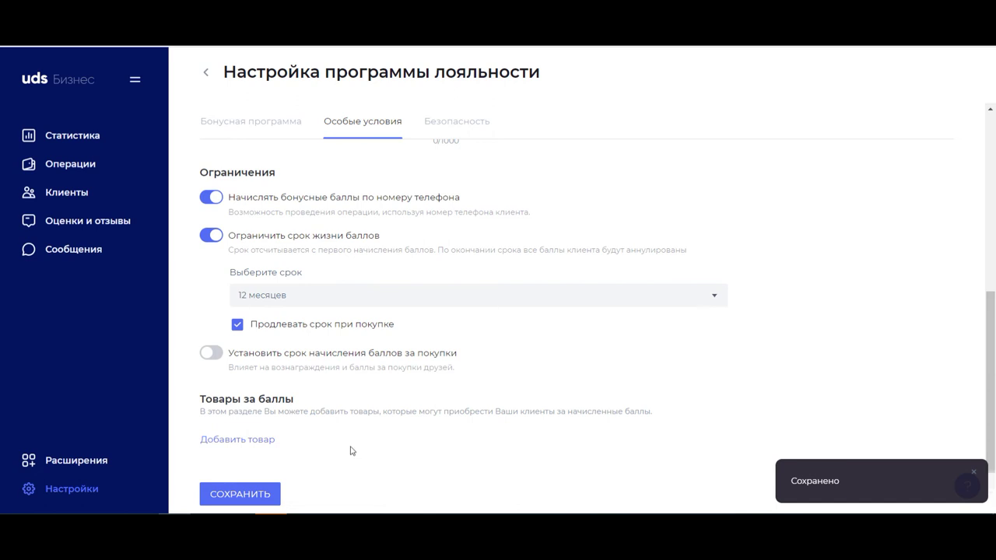
# - Review the special conditions, including the birthday points and point restrictions, and save the settings
pyautogui.scroll(1, 338, 460)
pyautogui.scroll(-1, 264, 465)
pyautogui.scroll(1, 402, 434)
pyautogui.scroll(2, 402, 434)
pyautogui.scroll(-4, 397, 379)
pyautogui.scroll(1, 389, 418)
pyautogui.scroll(2, 393, 423)
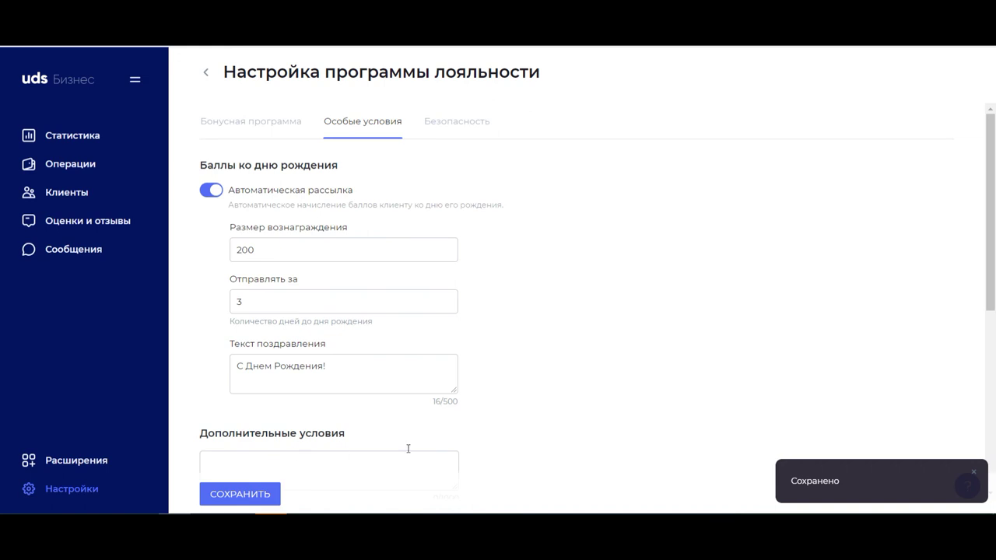
pyautogui.click(340, 248)
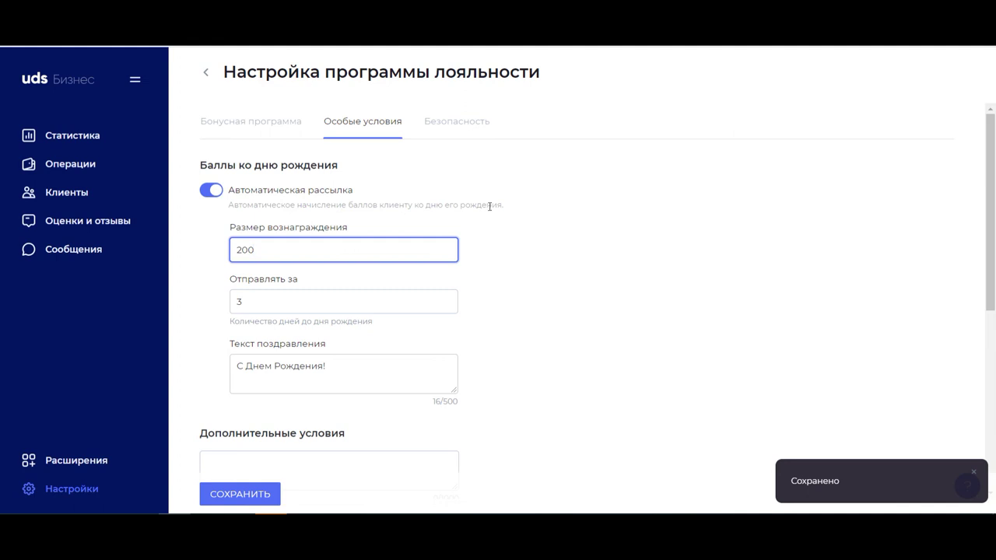
pyautogui.click(257, 501)
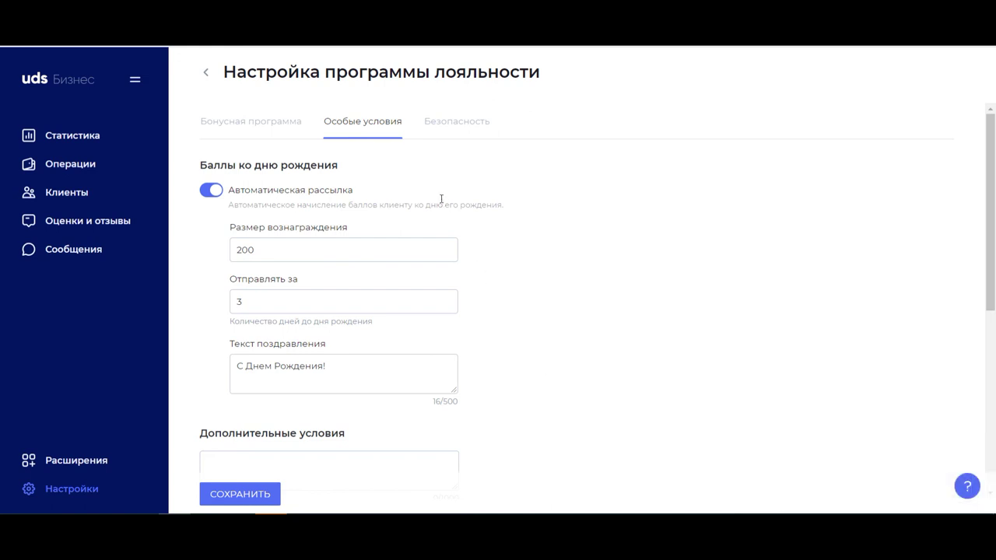
# - Open the security settings and examine the cashier conditions and the daily operations limit for suspicious clients
pyautogui.click(440, 124)
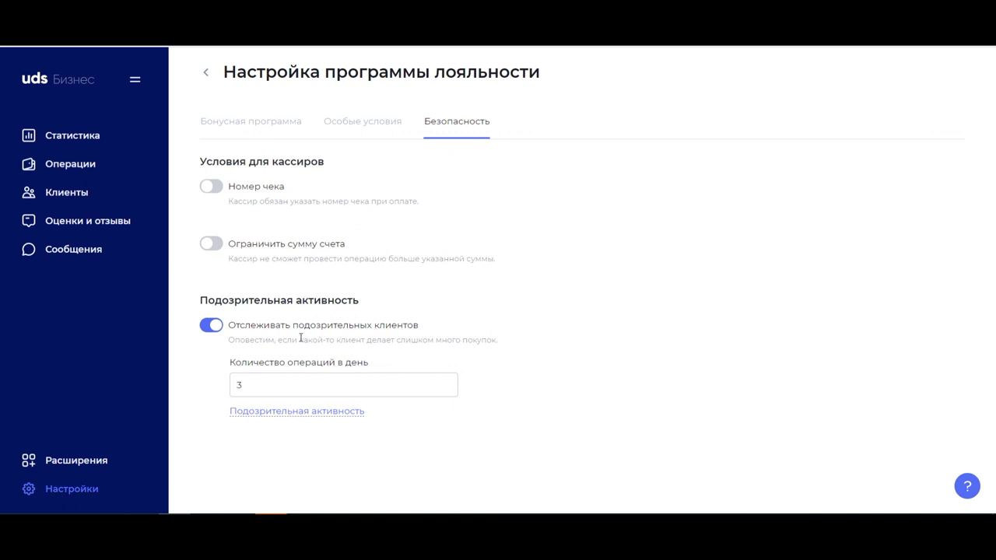
pyautogui.click(273, 383)
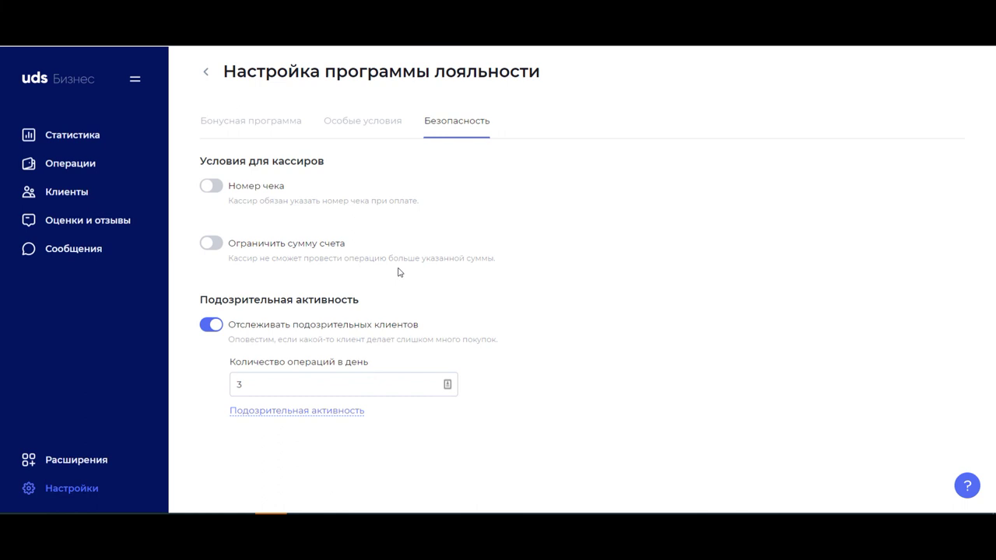
# - Switch to the Andy emulator, view the Demo1 company's statuses and bonus rules in the client app, and return to the company page
pyautogui.hotkey('alt', 'Tab')
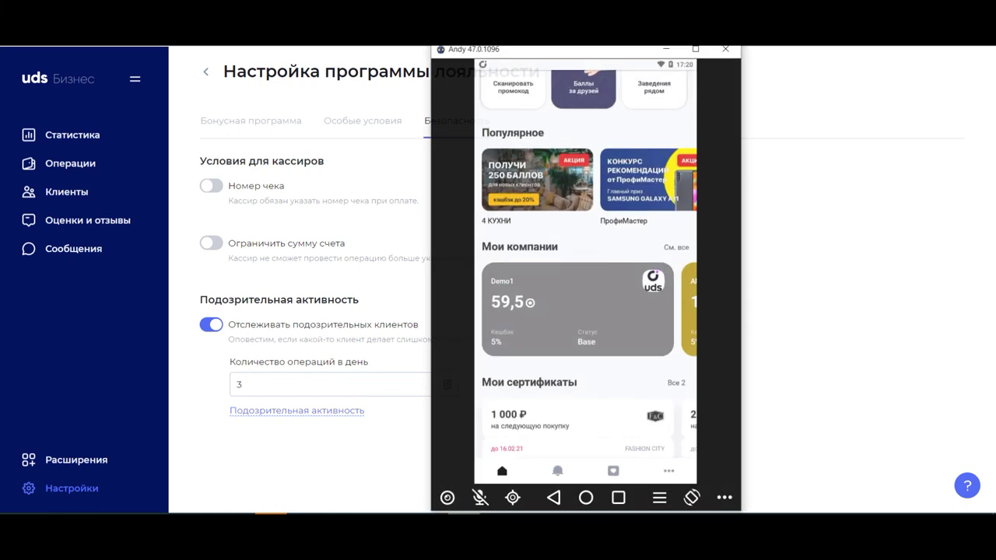
pyautogui.click(579, 304)
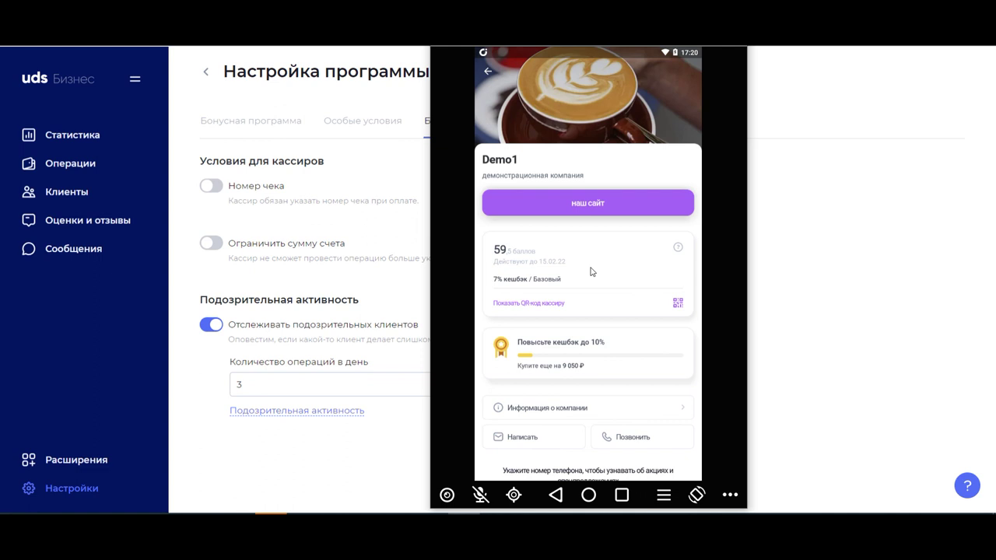
pyautogui.click(592, 270)
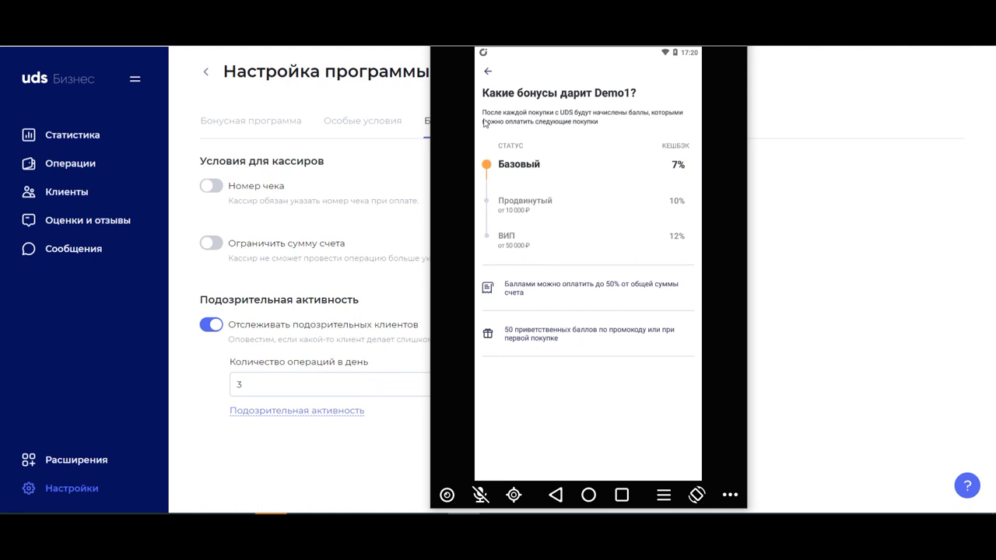
pyautogui.click(488, 71)
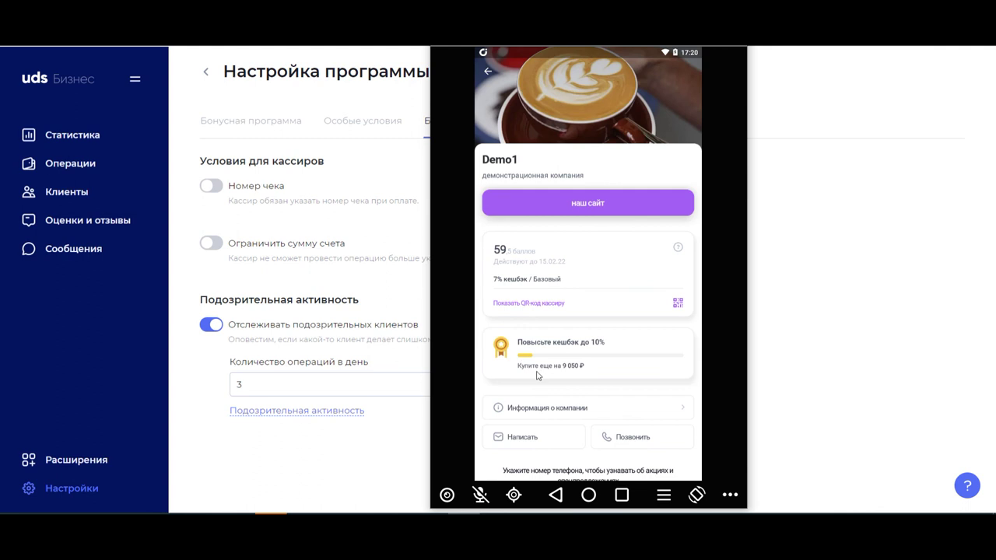